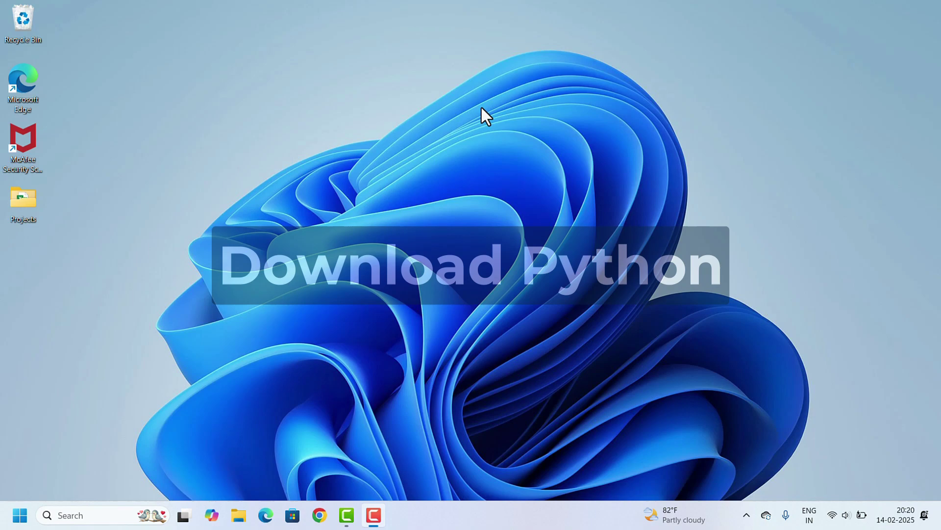
# Search 'python' in Chrome and open the python.org Downloads page offering Python 3.13.2.
pyautogui.click(320, 515)
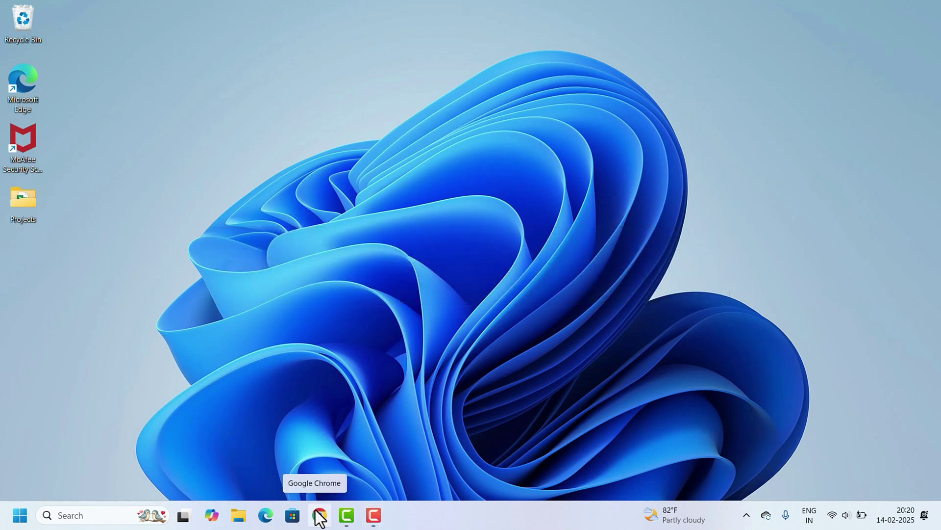
pyautogui.write('python')
pyautogui.press('Return')
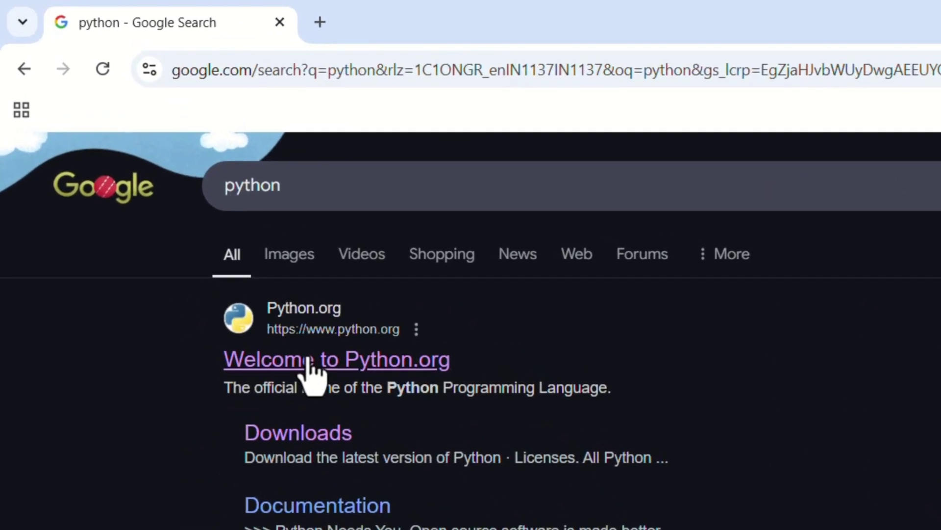
pyautogui.click(304, 349)
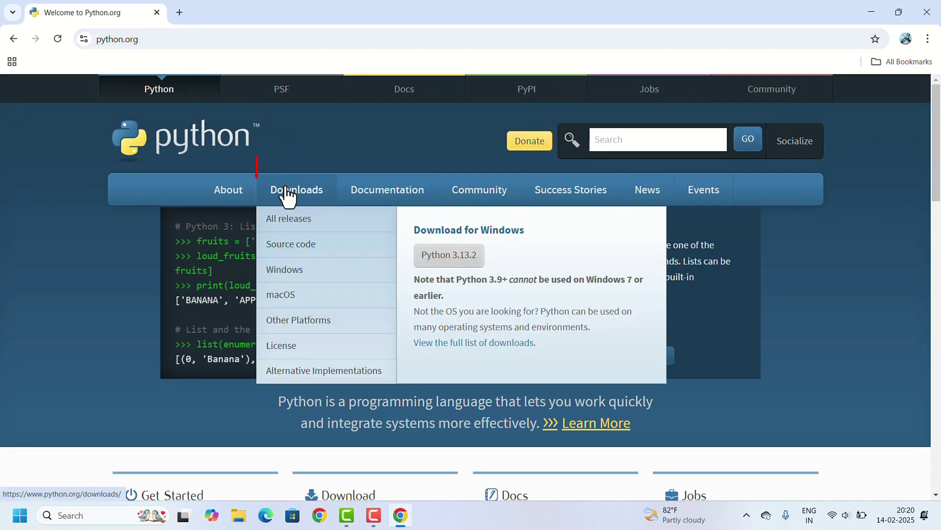
pyautogui.click(288, 193)
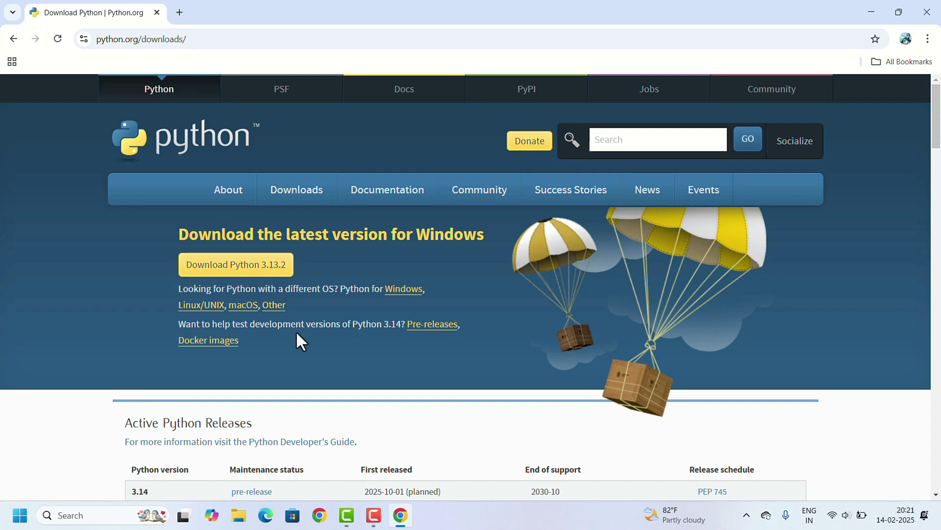
pyautogui.scroll(-8, 302, 333)
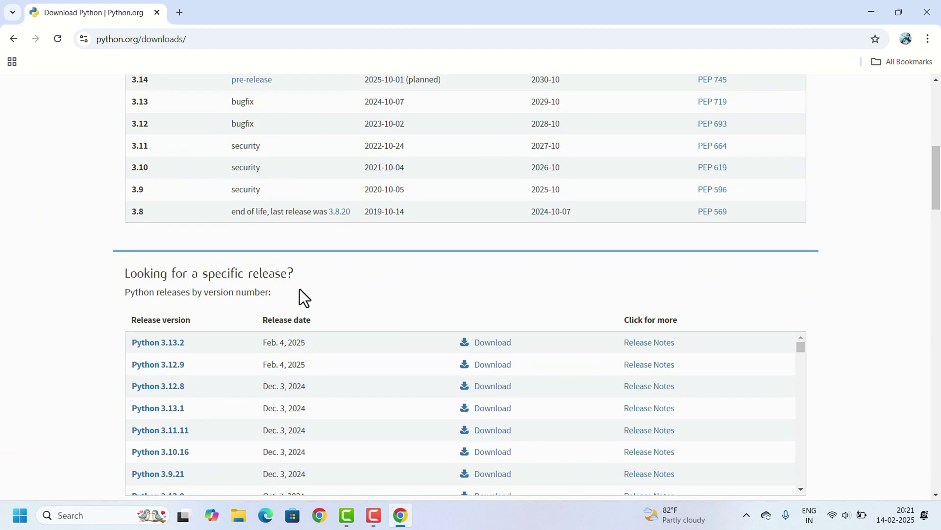
pyautogui.scroll(8, 247, 366)
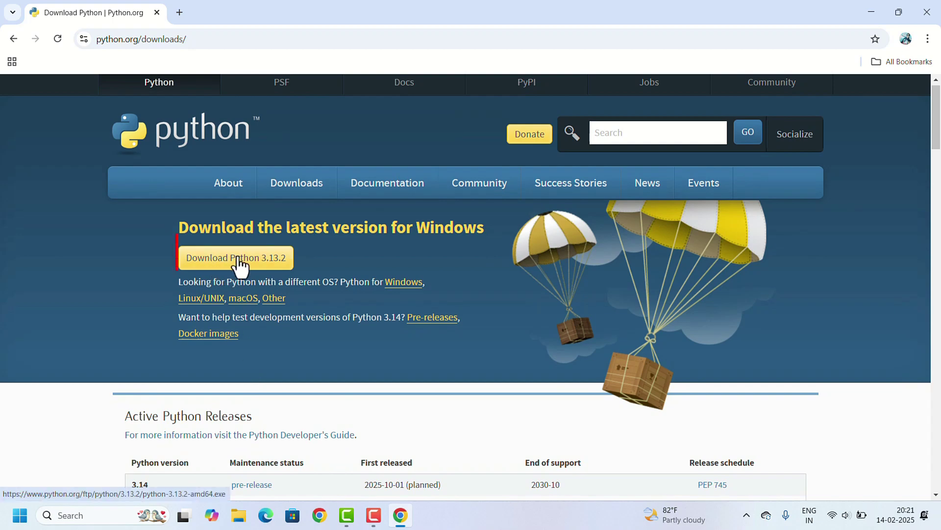
# Download the Python 3.13.2 installer and launch python-3.13.2-amd64 from the Downloads folder.
pyautogui.click(238, 258)
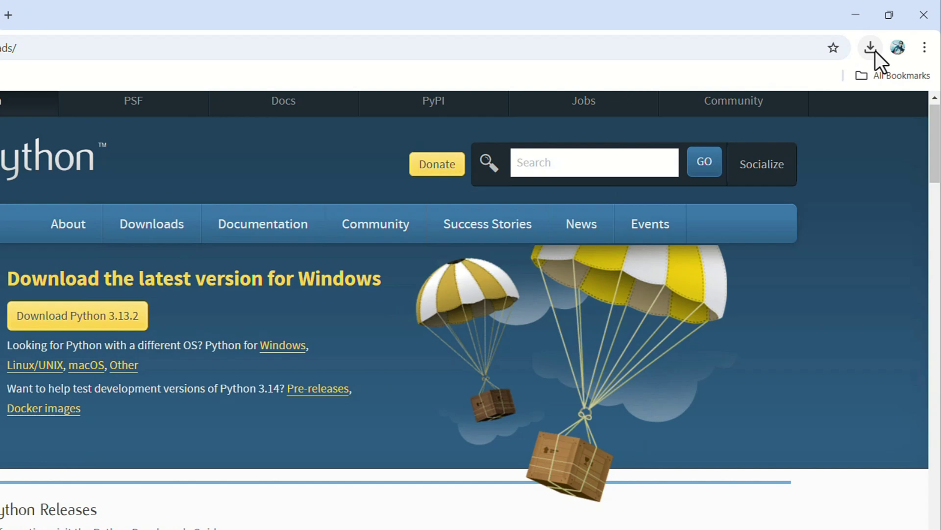
pyautogui.click(871, 48)
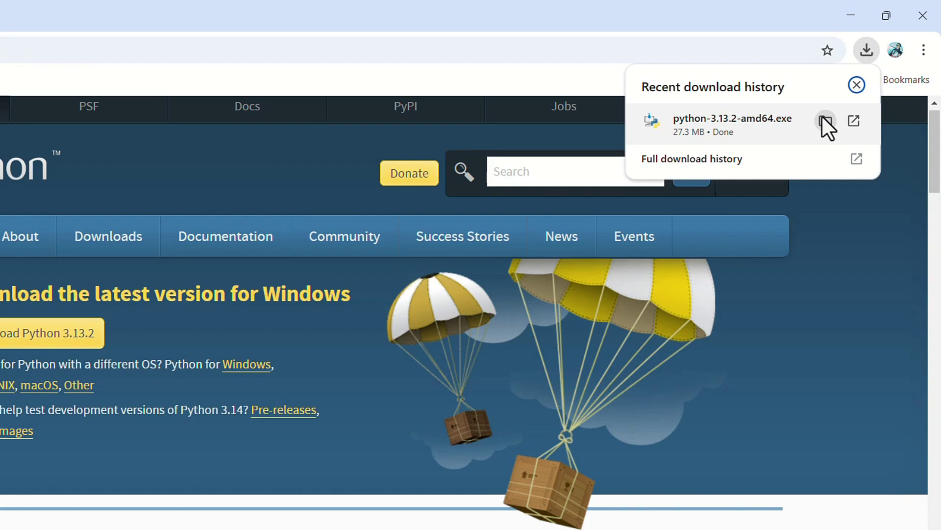
pyautogui.click(764, 192)
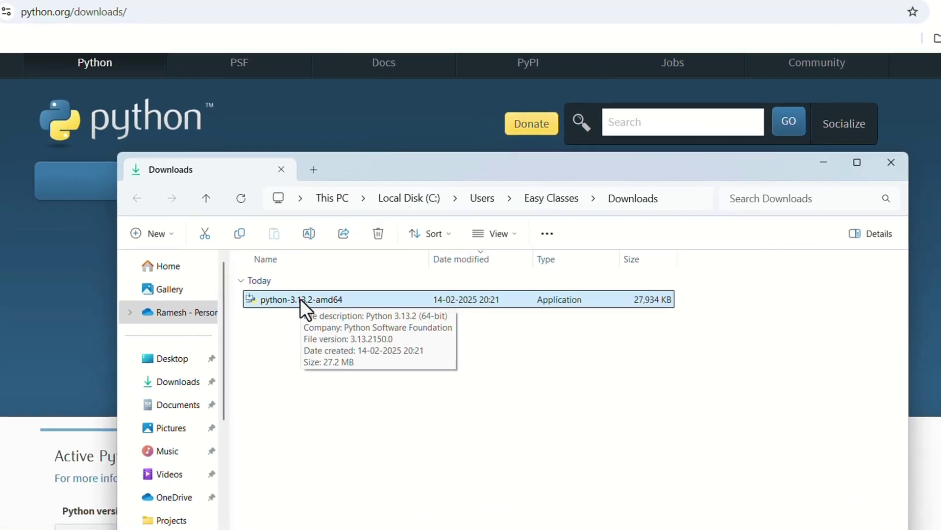
pyautogui.doubleClick(274, 312)
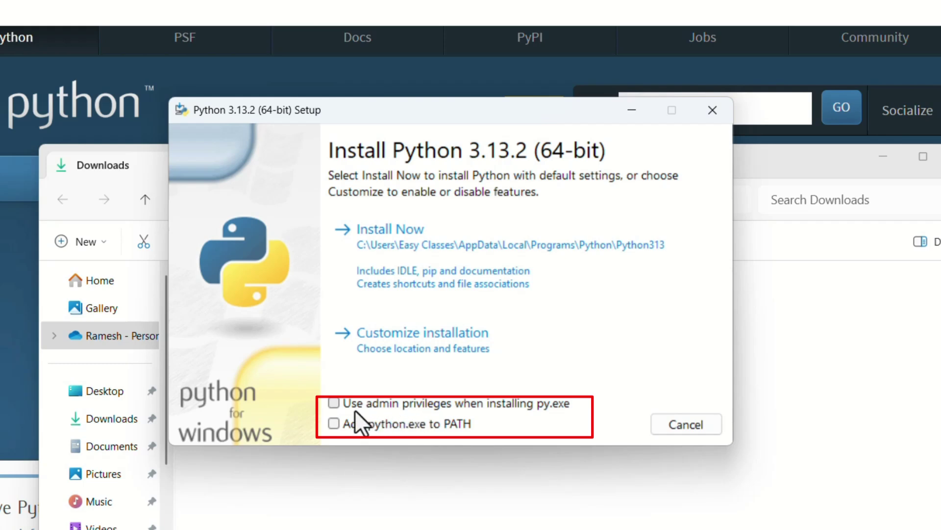
# Enable admin privileges for py.exe and 'Add python.exe to PATH', returning from Customize installation.
pyautogui.click(334, 403)
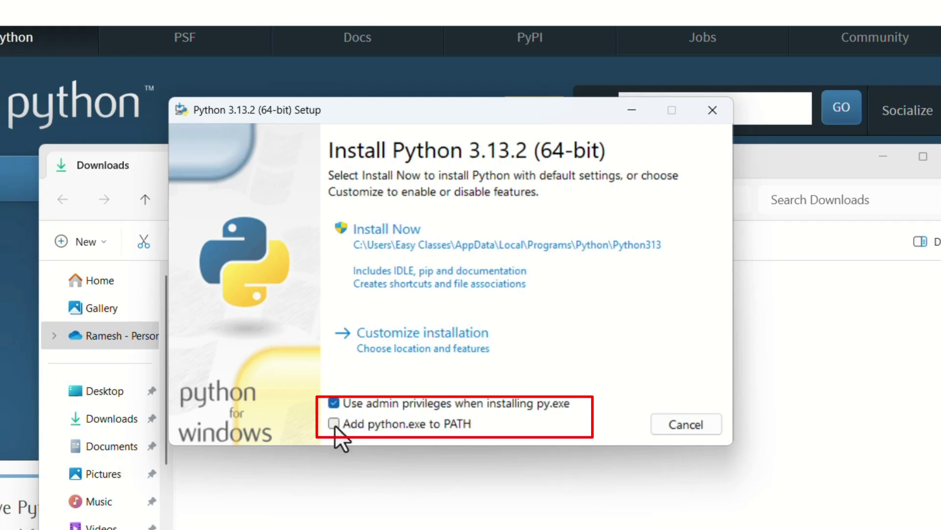
pyautogui.click(334, 425)
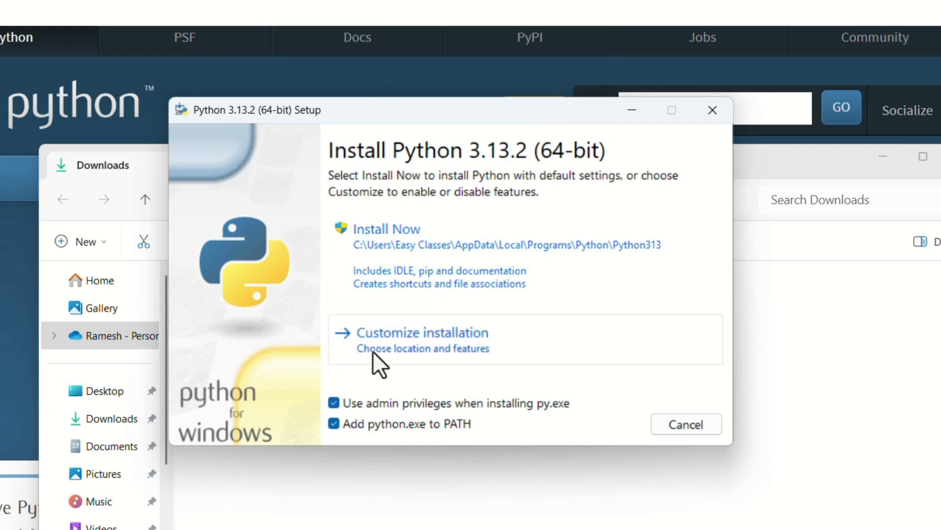
pyautogui.click(400, 345)
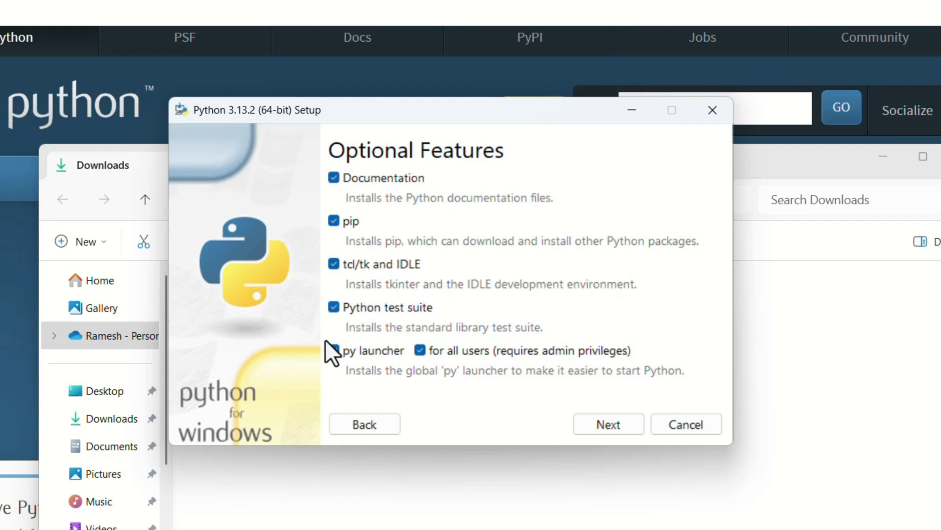
pyautogui.click(362, 424)
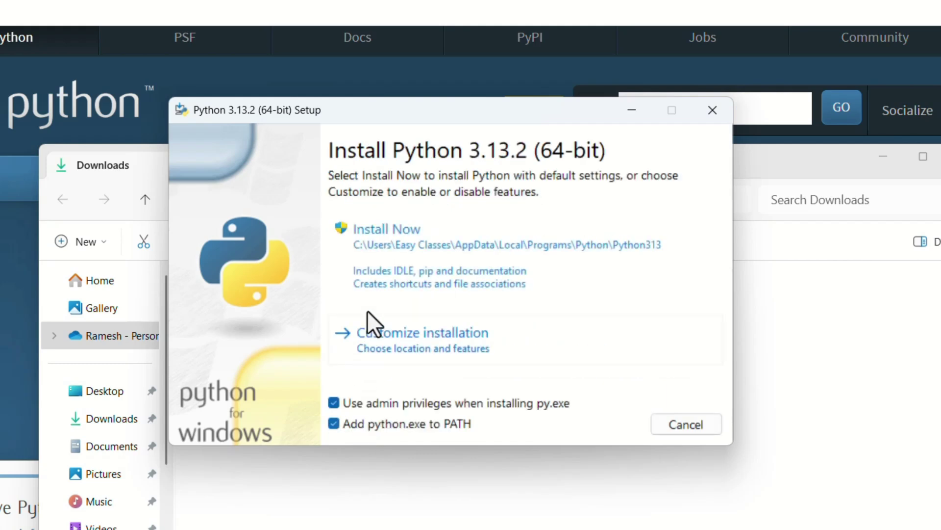
# Install Python 3.13.2 with default settings, then close the installer and the Downloads folder.
pyautogui.click(422, 238)
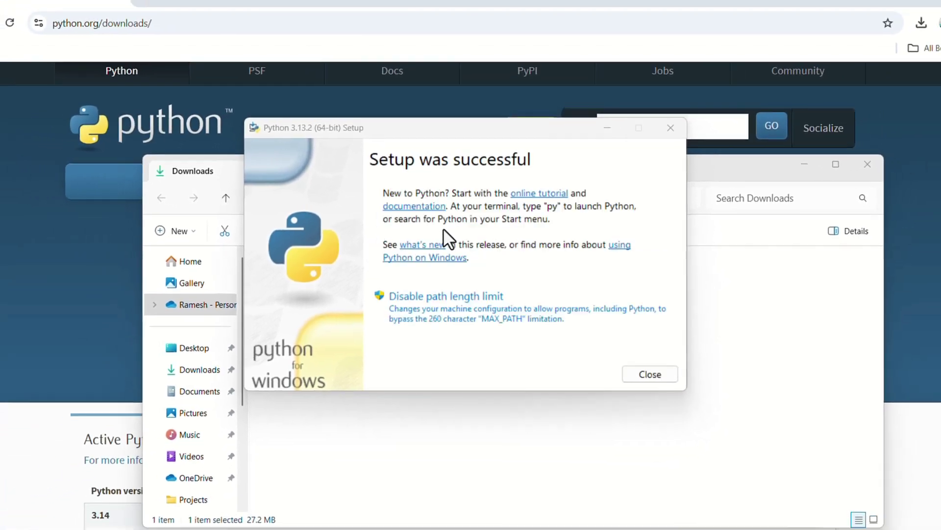
pyautogui.click(646, 369)
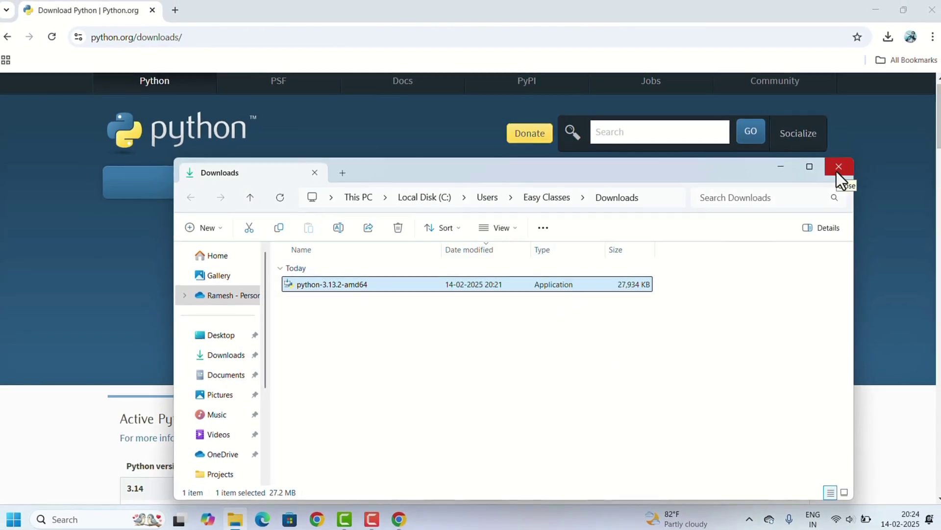
pyautogui.click(857, 165)
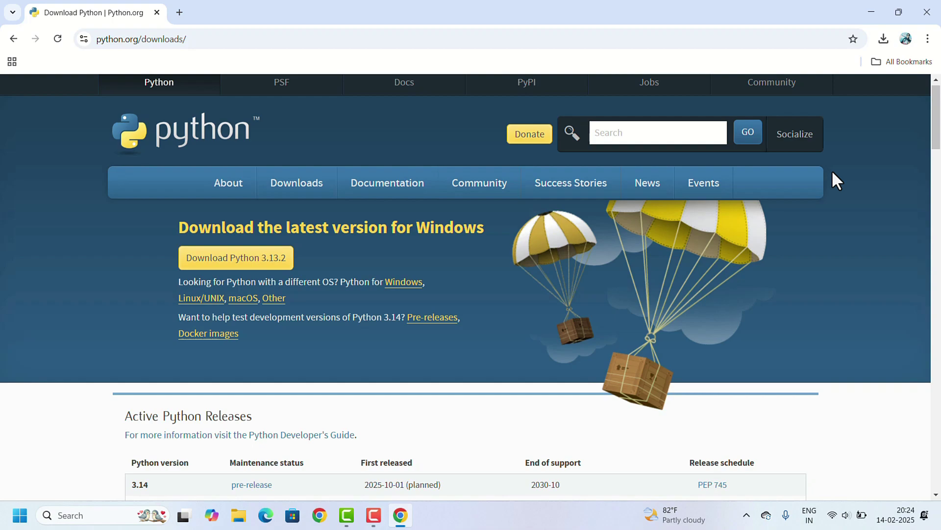
# Close Chrome and open Command Prompt through a Windows search for 'cmd'.
pyautogui.click(928, 13)
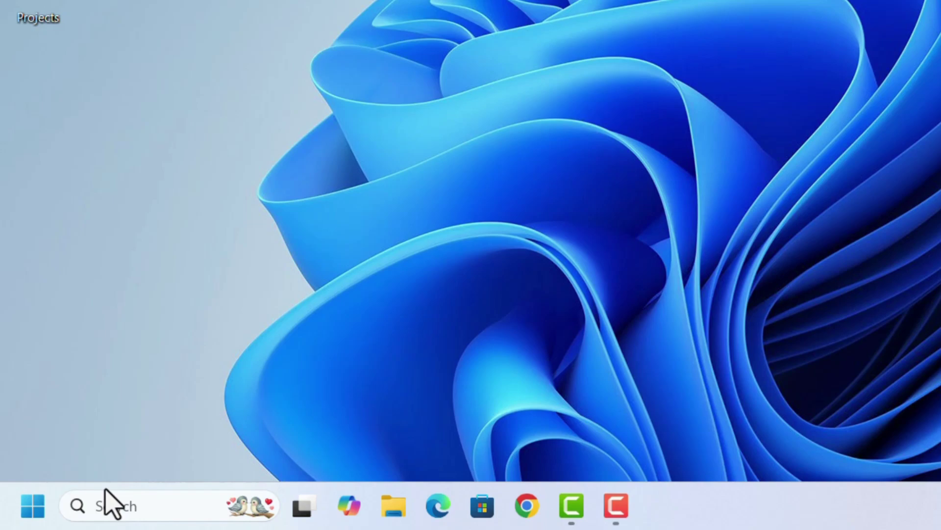
pyautogui.click(110, 502)
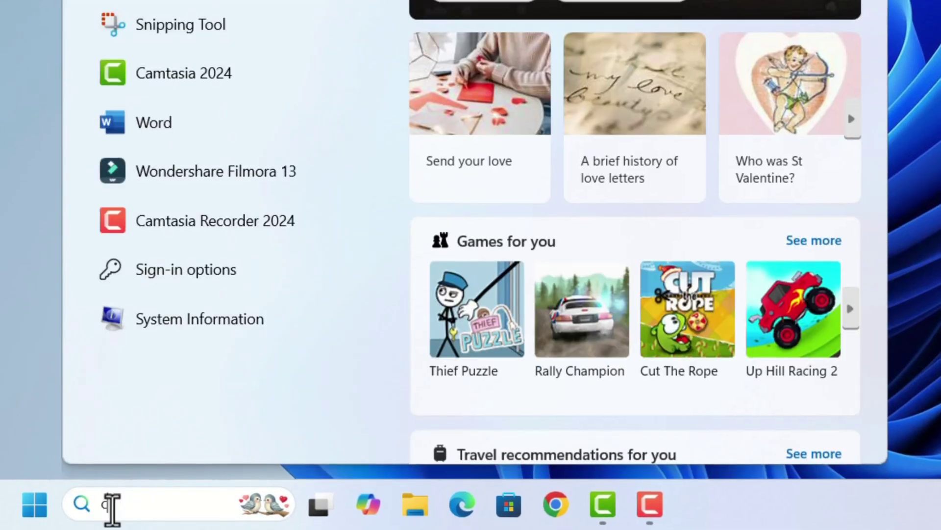
pyautogui.write('cmd')
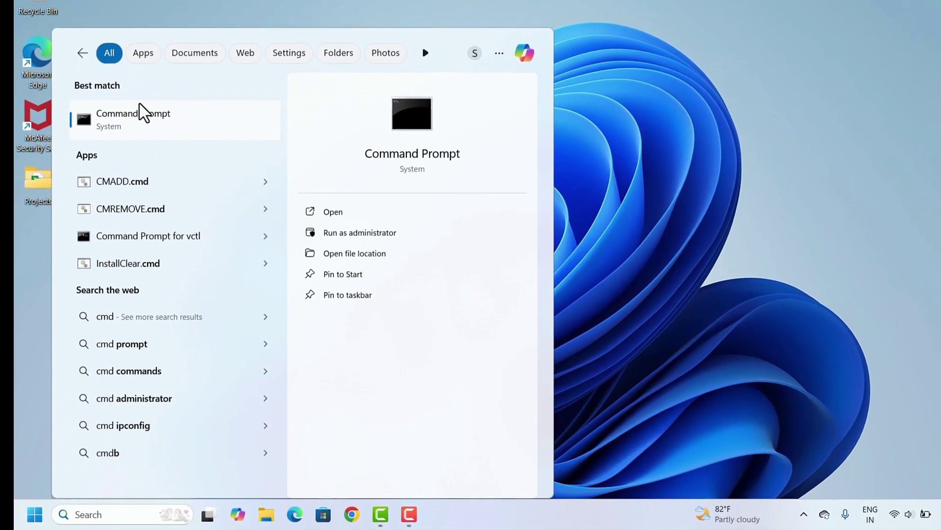
pyautogui.click(152, 49)
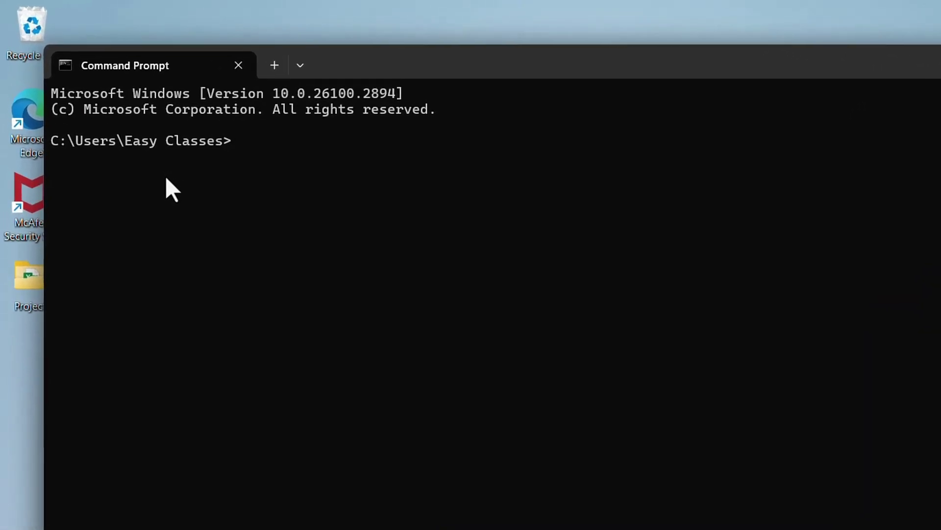
# Run 'python --version' and 'pip --version', confirming Python 3.13.2 and pip 24.3.1.
pyautogui.write('python -')
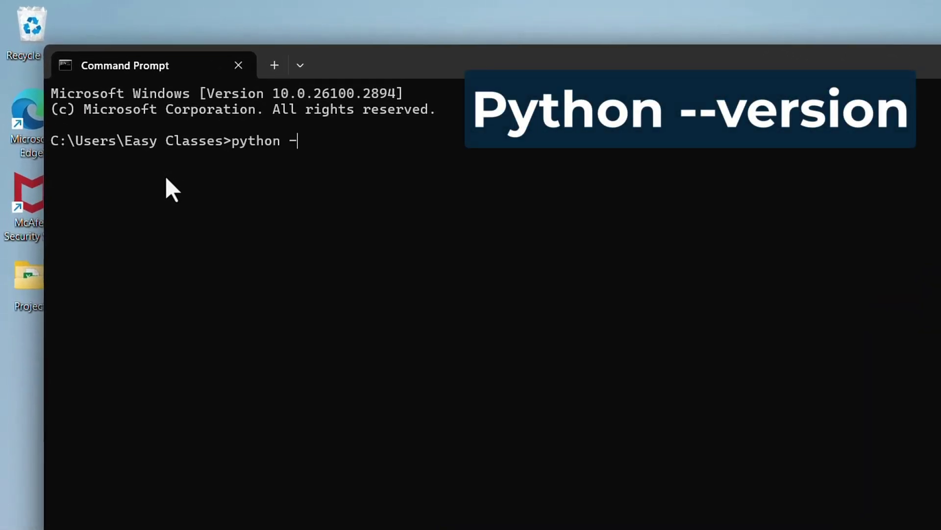
pyautogui.write('-version')
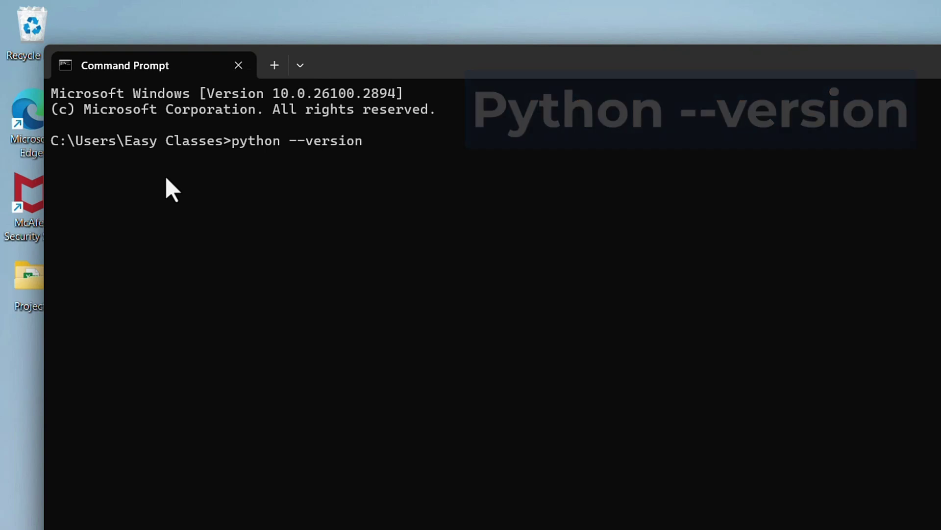
pyautogui.press('Return')
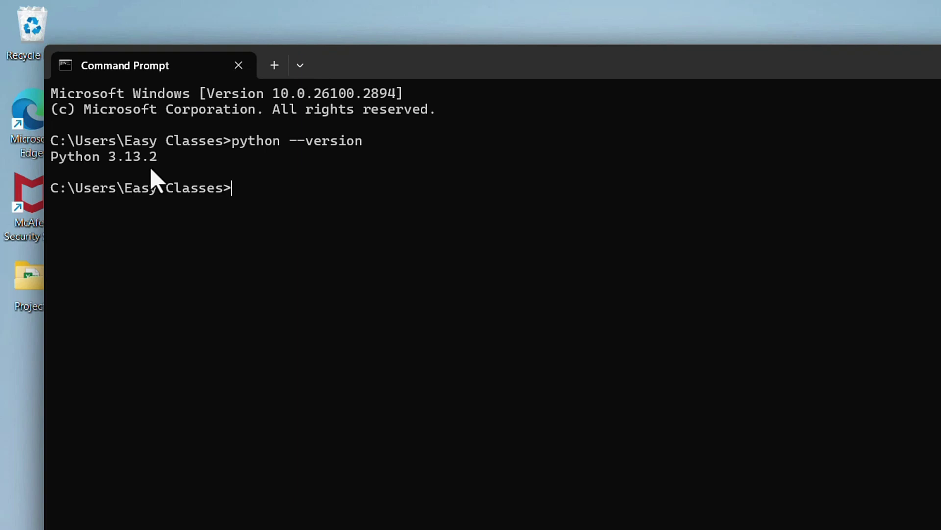
pyautogui.write('pip')
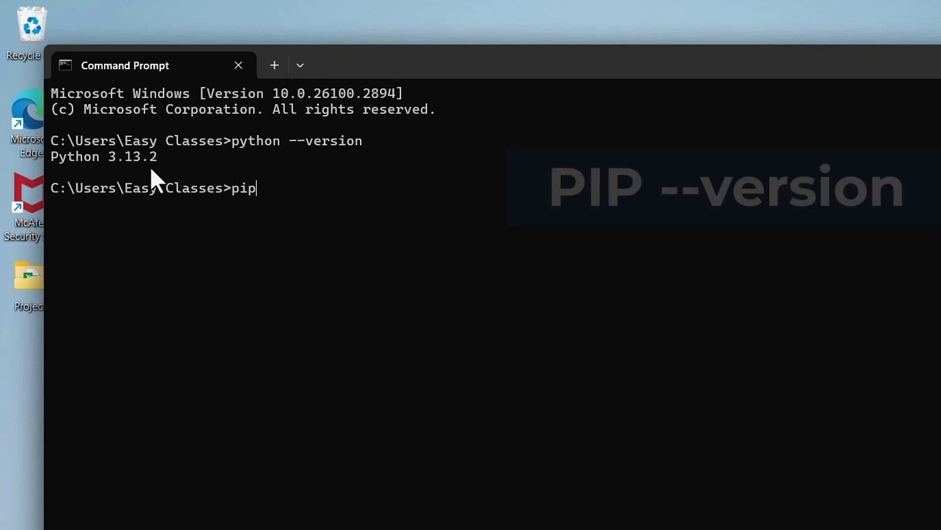
pyautogui.write(' --ver')
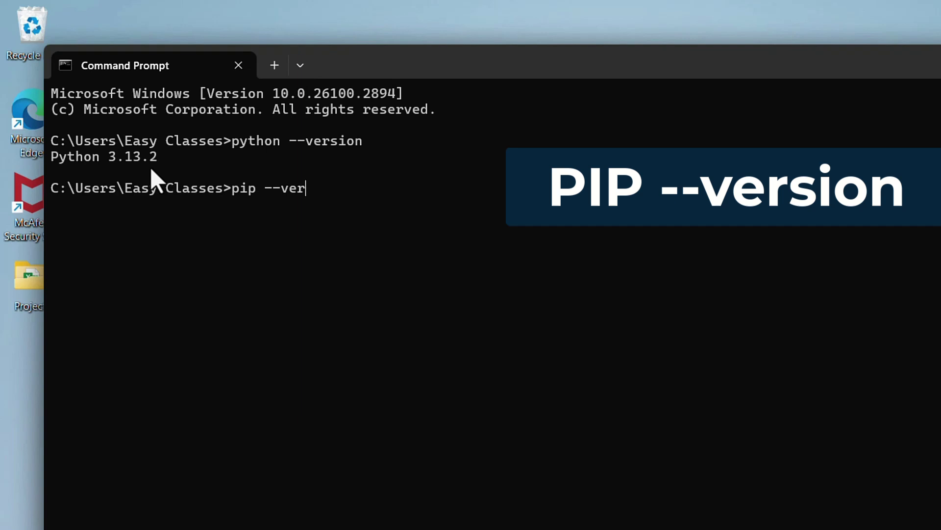
pyautogui.write('sion')
pyautogui.press('Return')
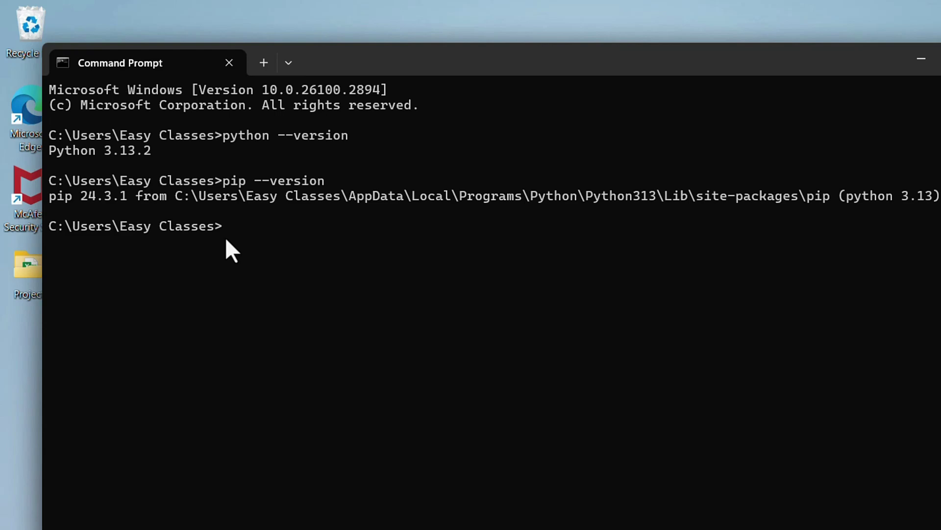
# Close the Command Prompt window to return to the bare desktop.
pyautogui.click(937, 56)
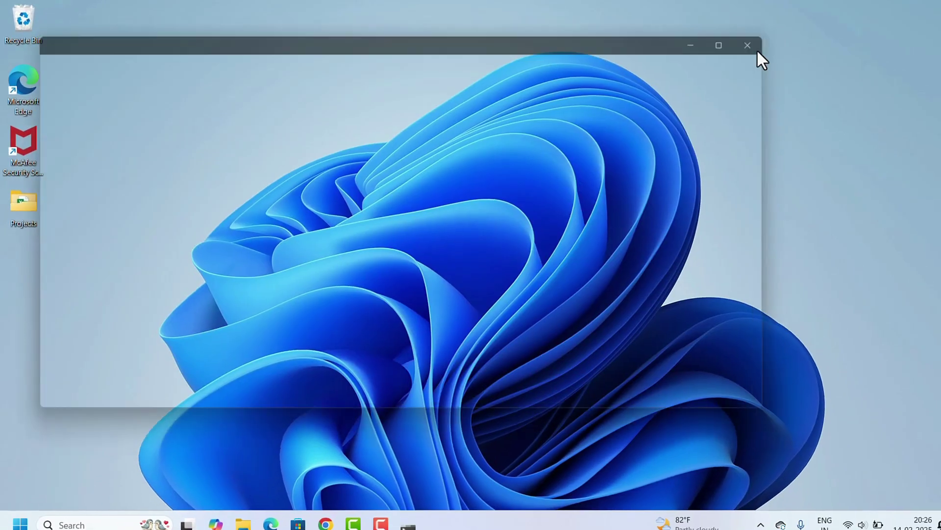